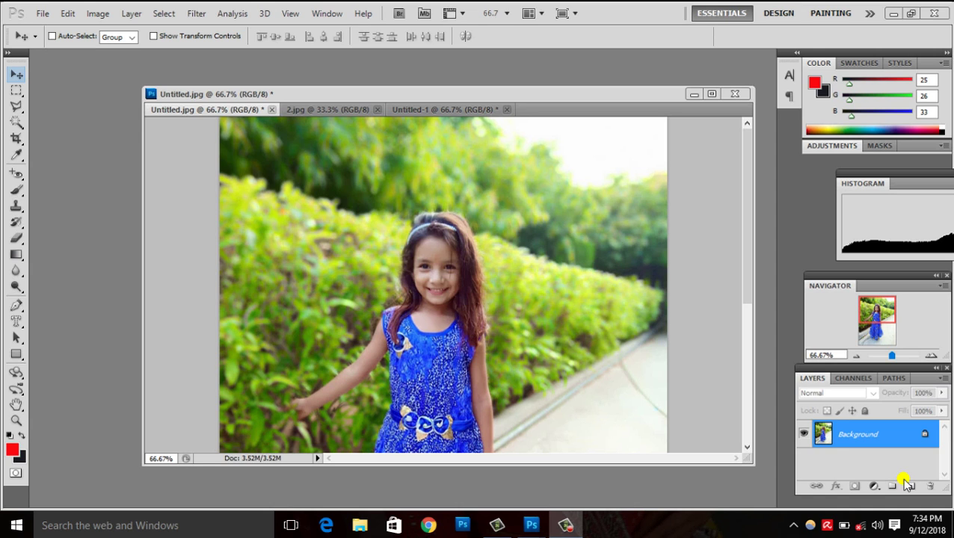
{"action": "key", "text": "t"}
{"action": "left_click", "coordinate": [236, 177]}
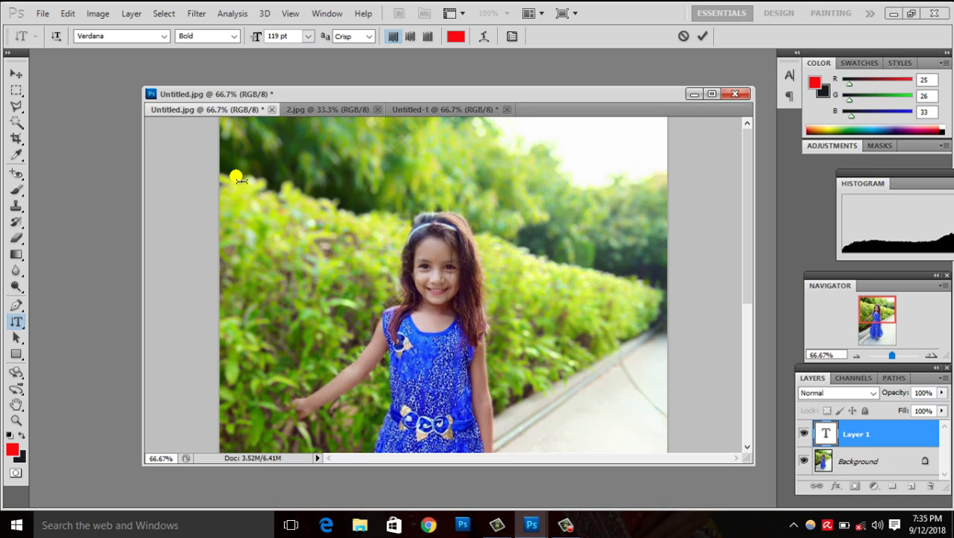
{"action": "type", "text": "tech"}
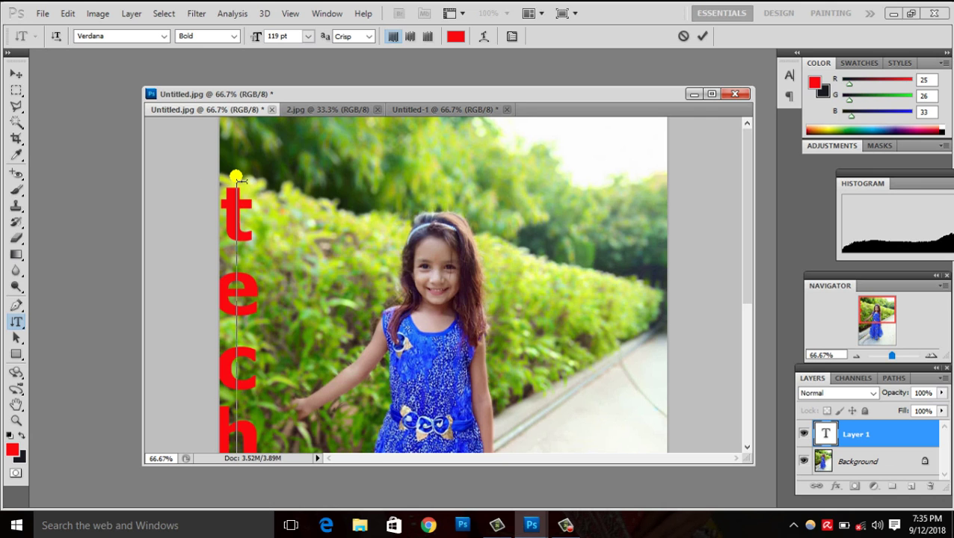
{"action": "key", "text": "BackSpace"}
{"action": "key", "text": "BackSpace"}
{"action": "key", "text": "BackSpace"}
{"action": "key", "text": "BackSpace"}
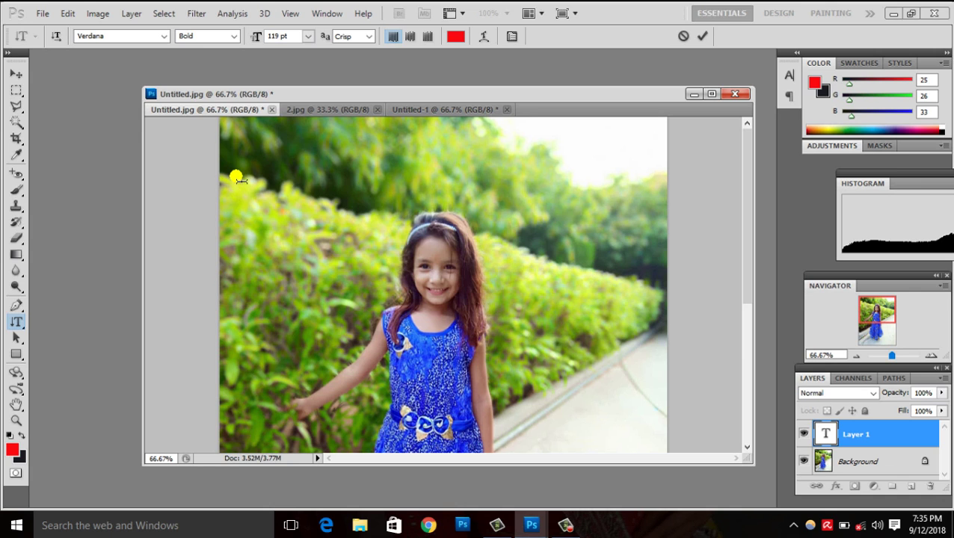
{"action": "key", "text": "ctrl"}
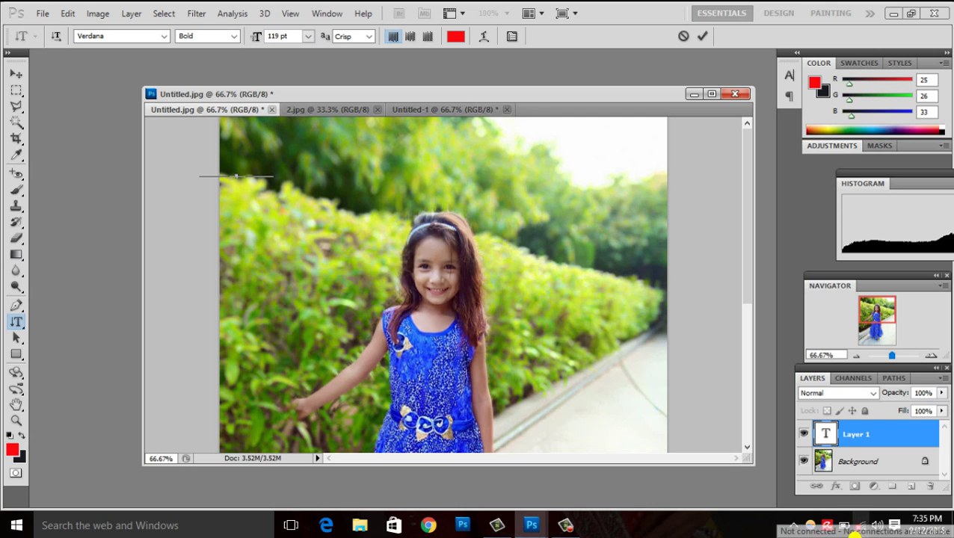
{"action": "left_click", "coordinate": [865, 434]}
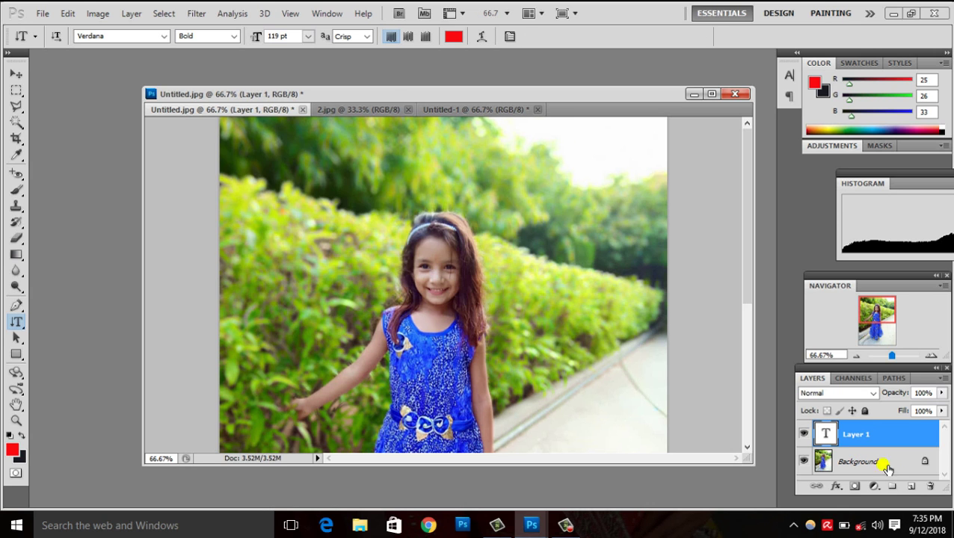
{"action": "left_click", "coordinate": [930, 486]}
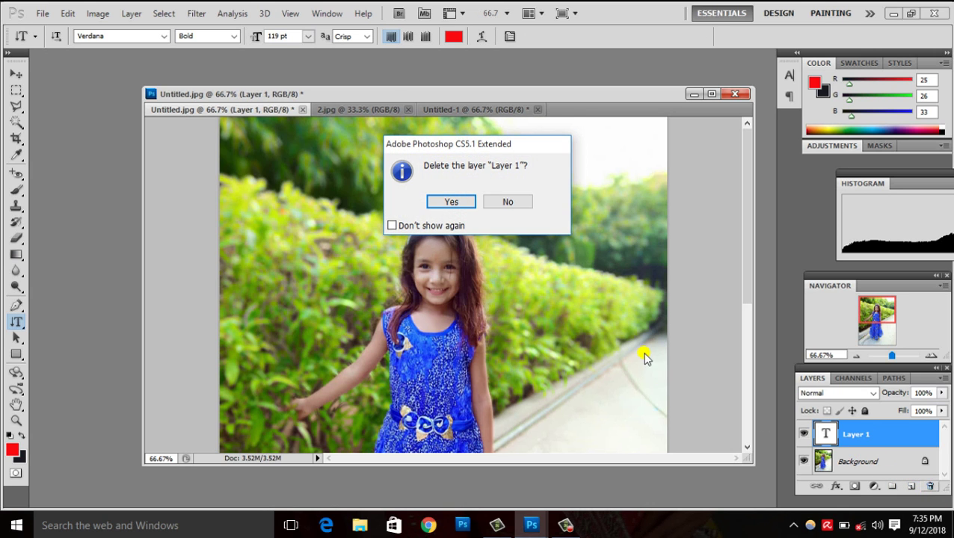
{"action": "left_click", "coordinate": [462, 204]}
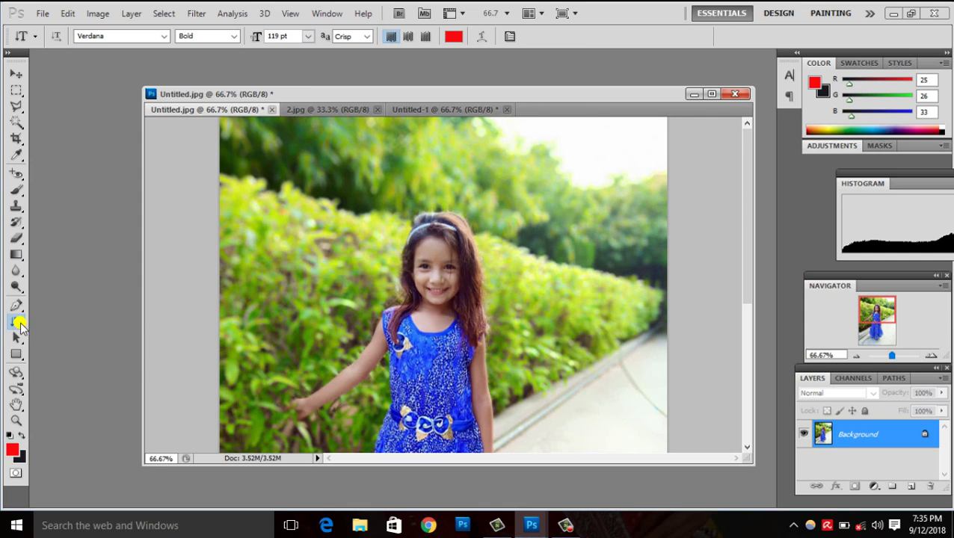
Postpone the Avira restart prompt and show the Type tool variants, including the type mask tools.
{"action": "right_click", "coordinate": [19, 323]}
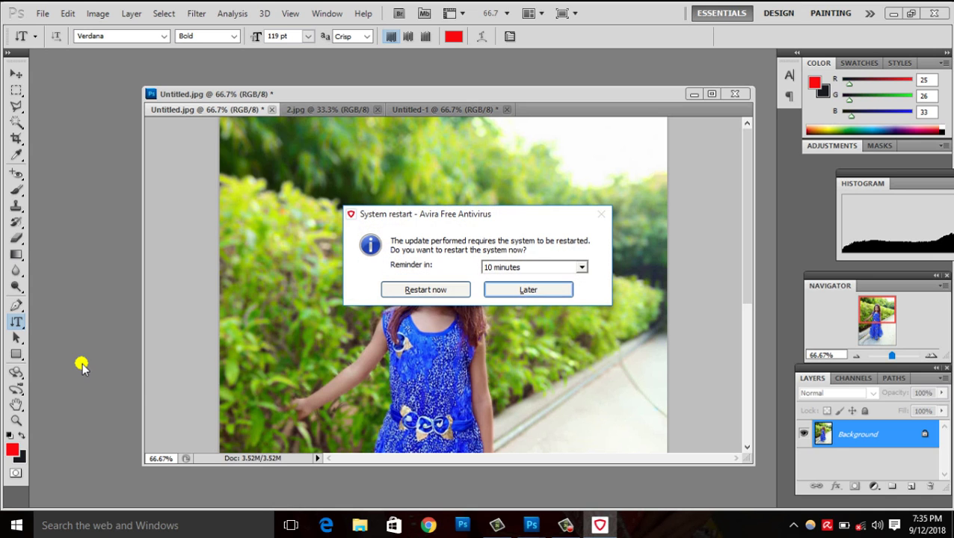
{"action": "left_click", "coordinate": [493, 293]}
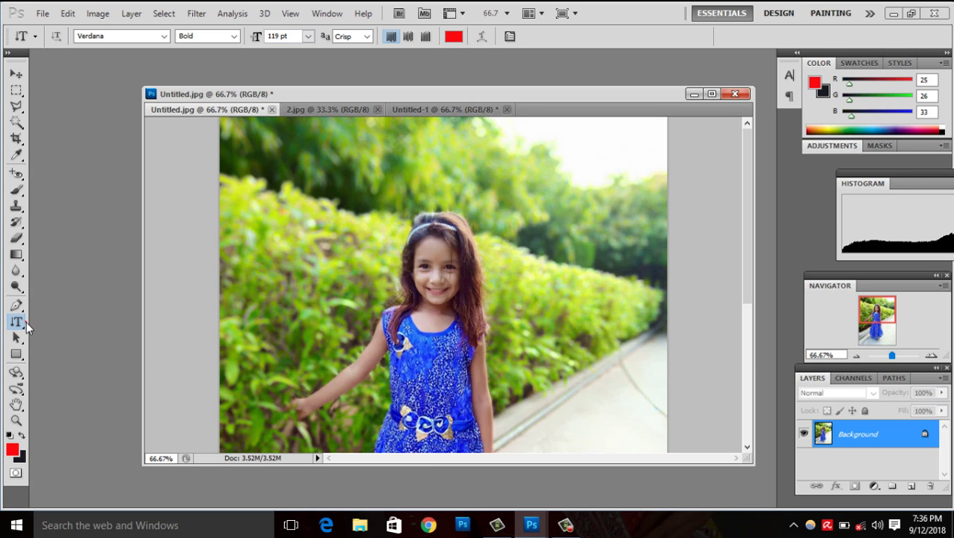
{"action": "left_click_drag", "start_coordinate": [26, 321], "coordinate": [67, 352]}
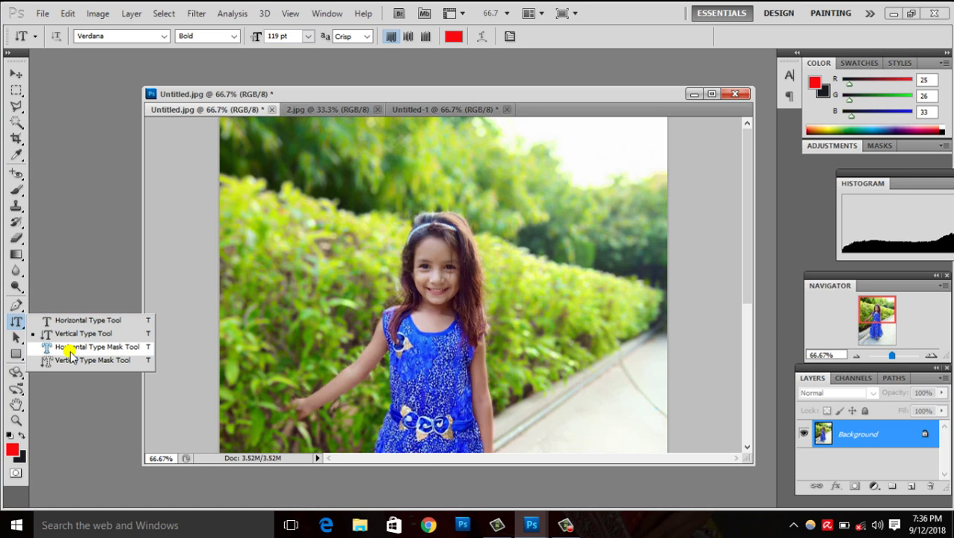
Type 'NEW TECH' as a horizontal type mask on the left side of the photo.
{"action": "left_click", "coordinate": [70, 350]}
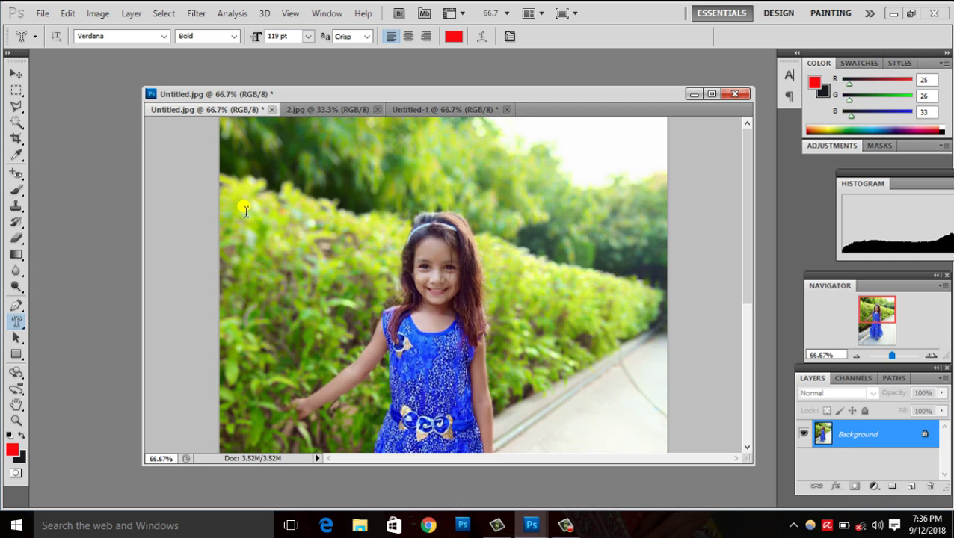
{"action": "left_click", "coordinate": [234, 299]}
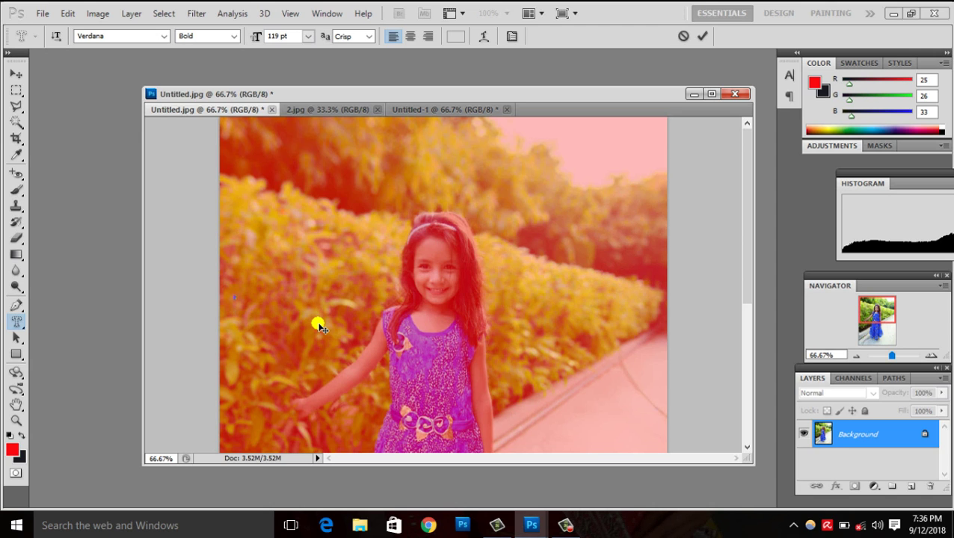
{"action": "type", "text": "NEW"}
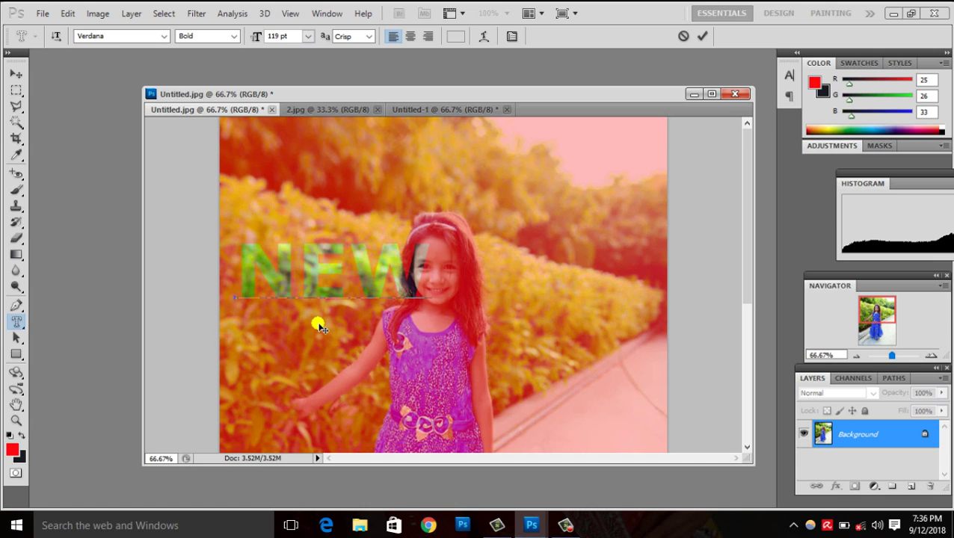
{"action": "type", "text": " T"}
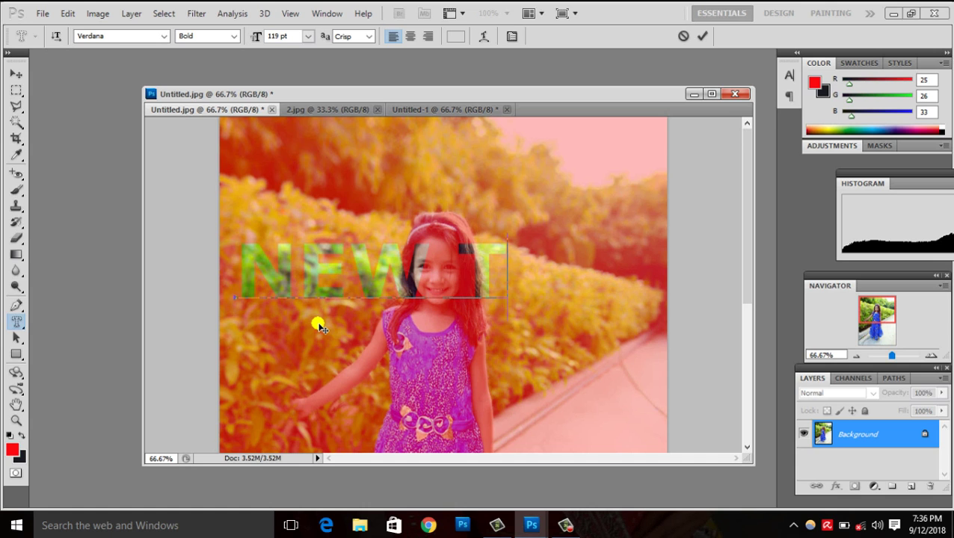
{"action": "type", "text": "ECH"}
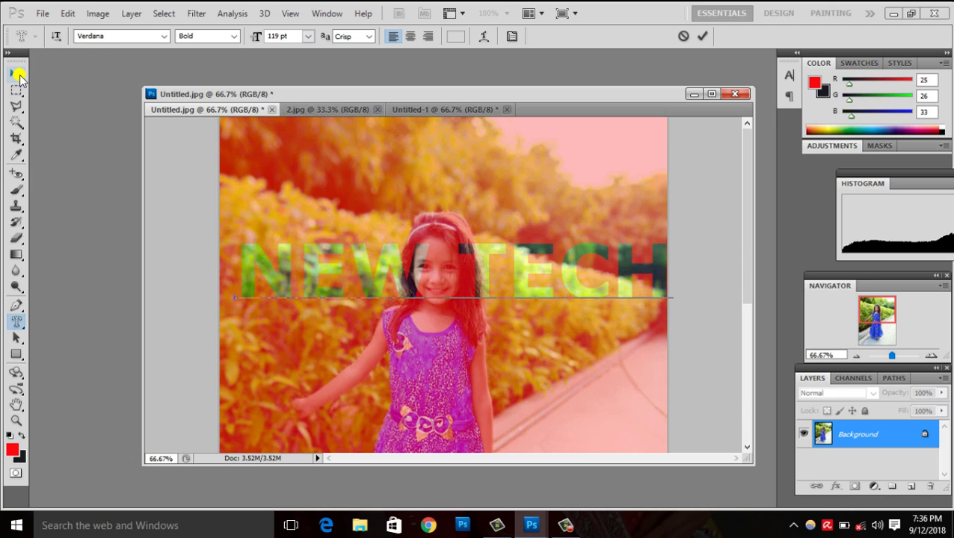
Paste the photo-filled NEW TECH letters into Untitled-1 as Layer 1, stretched wider to both sides.
{"action": "left_click", "coordinate": [18, 76]}
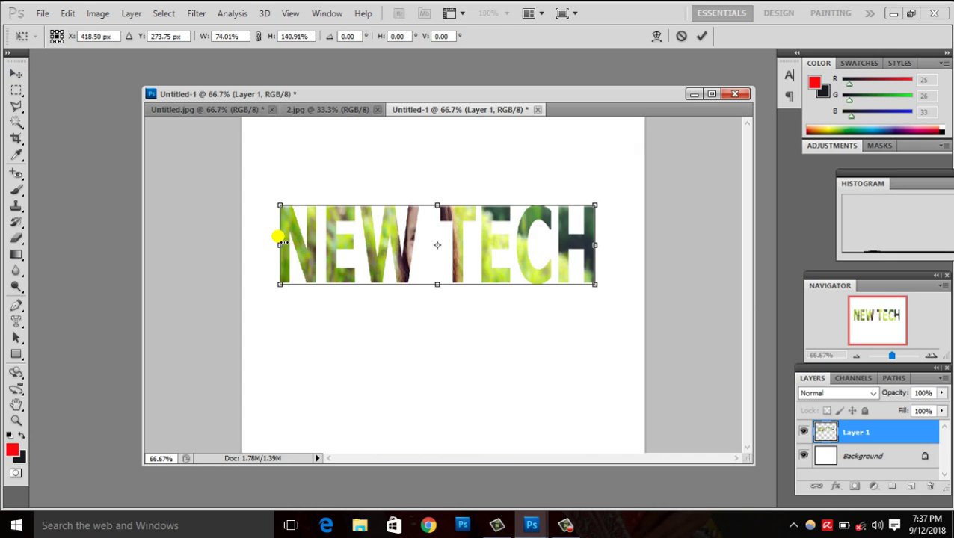
{"action": "left_click_drag", "start_coordinate": [276, 235], "coordinate": [336, 245]}
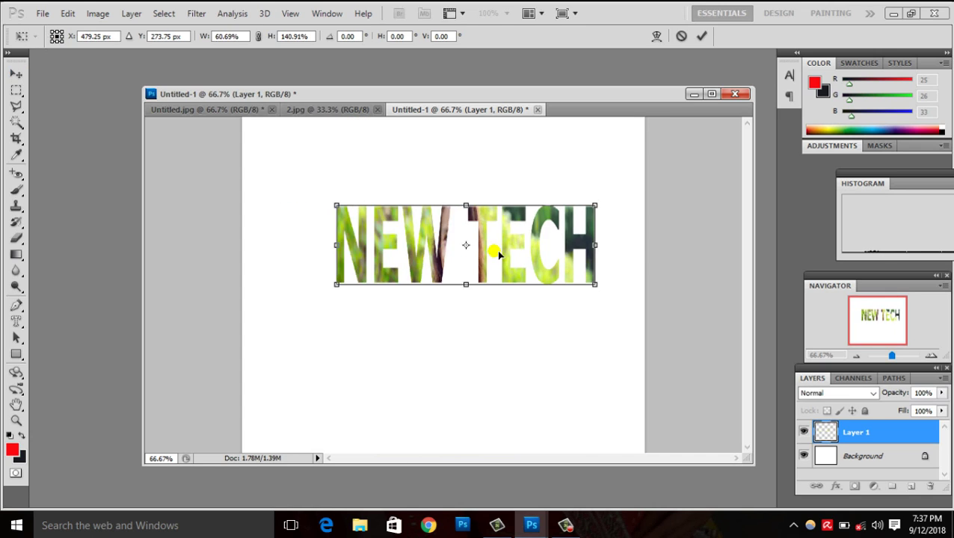
{"action": "left_click_drag", "start_coordinate": [598, 249], "coordinate": [615, 251]}
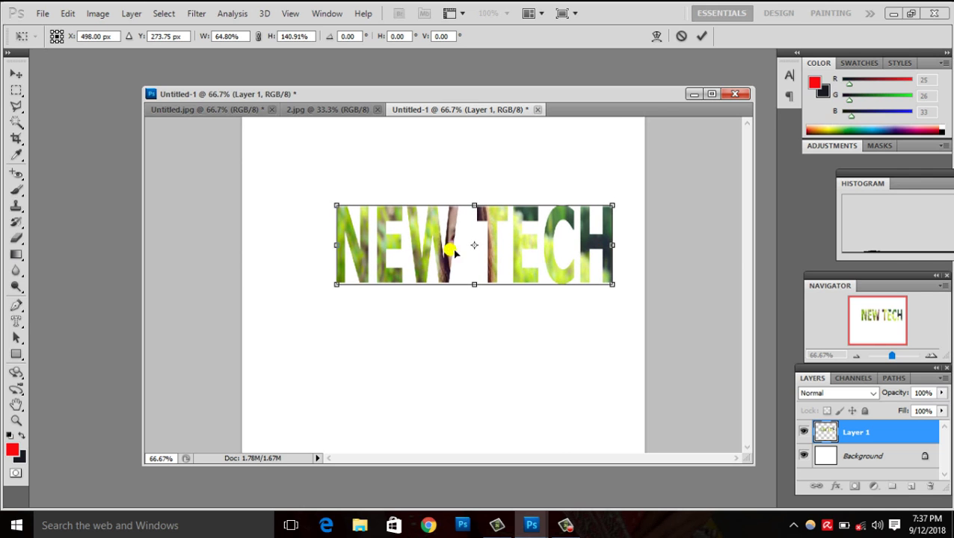
{"action": "left_click_drag", "start_coordinate": [332, 242], "coordinate": [271, 233]}
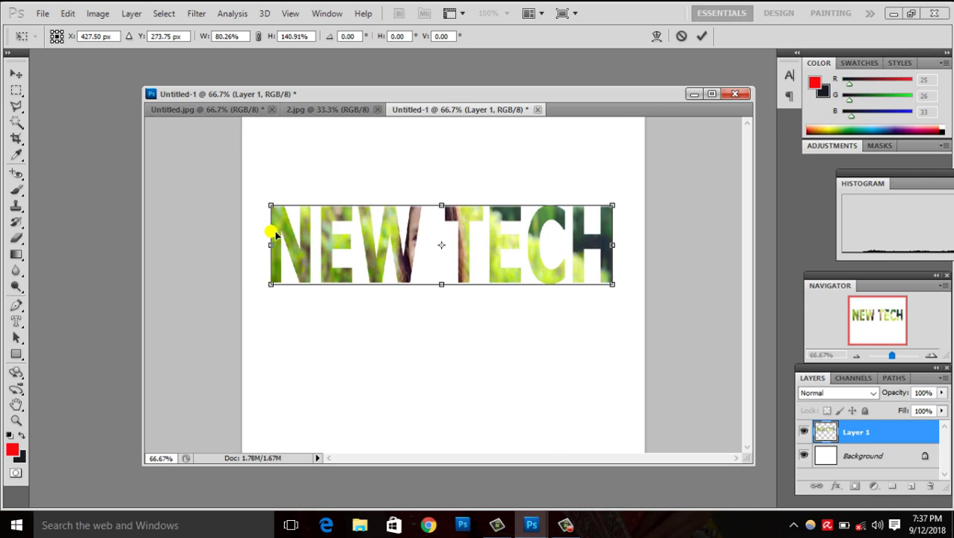
{"action": "key", "text": "Return"}
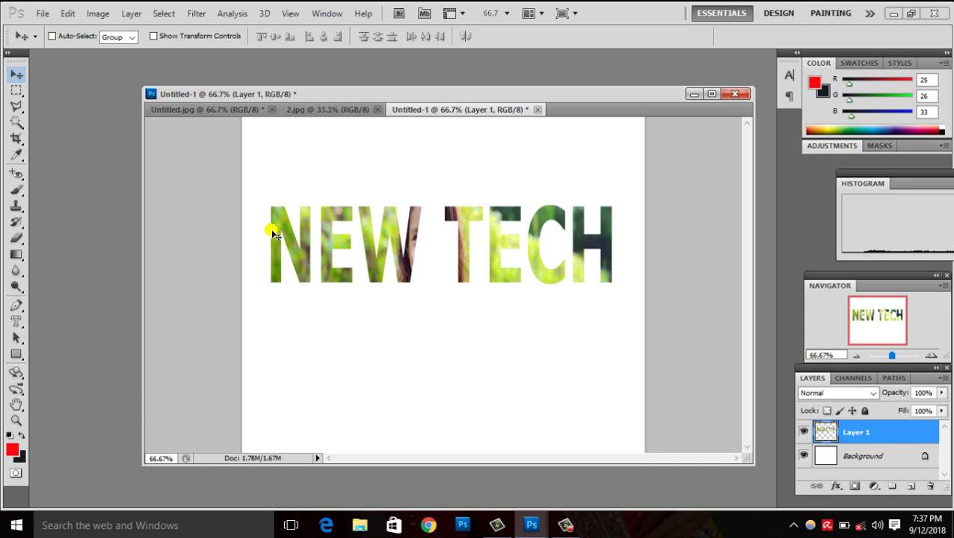
Drag the girl photo into 2.jpg, then undo the misplaced layer.
{"action": "left_click", "coordinate": [211, 109]}
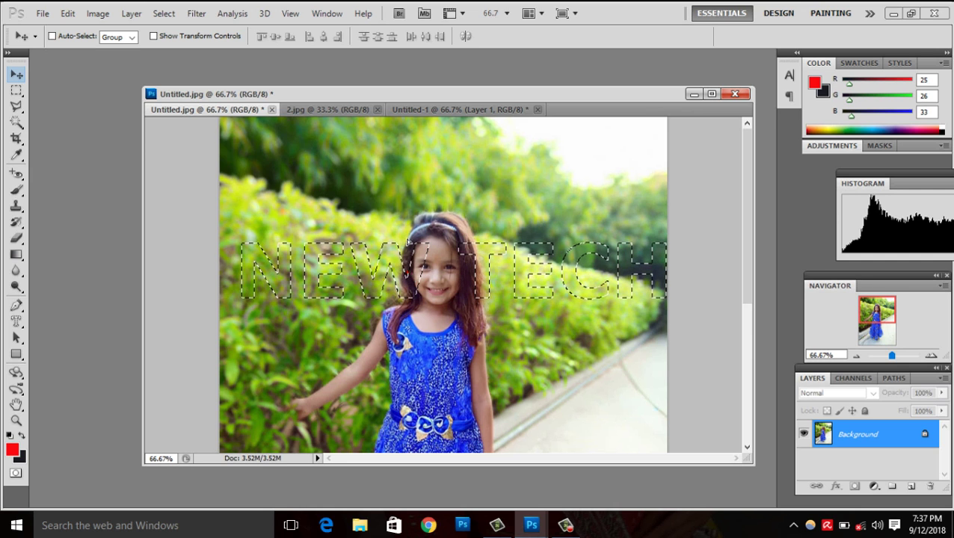
{"action": "left_click", "coordinate": [361, 110]}
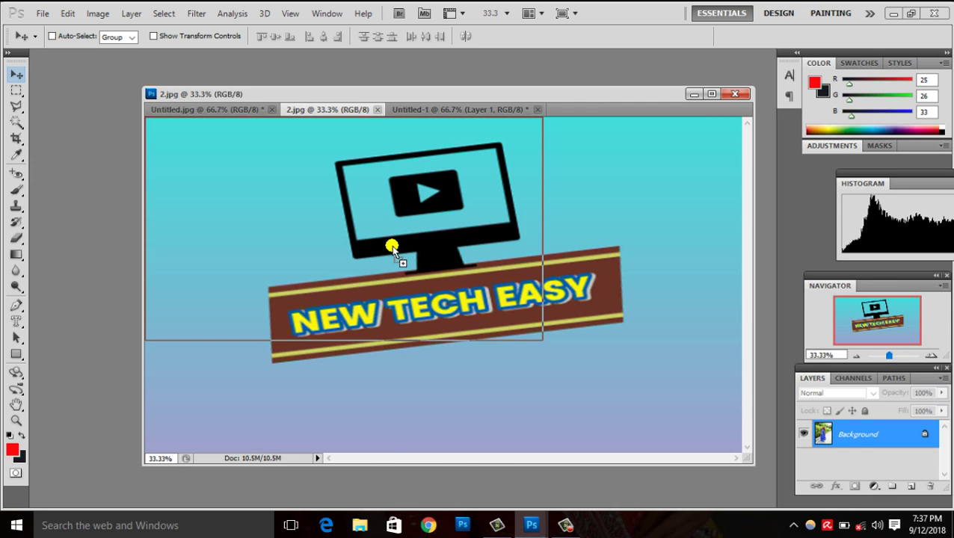
{"action": "left_click_drag", "start_coordinate": [361, 110], "coordinate": [394, 251]}
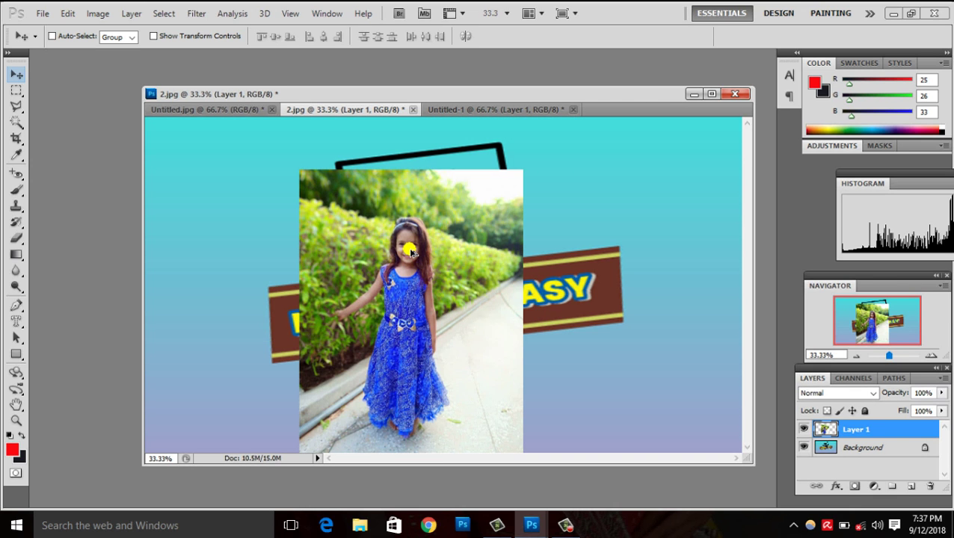
{"action": "key", "text": "ctrl+z"}
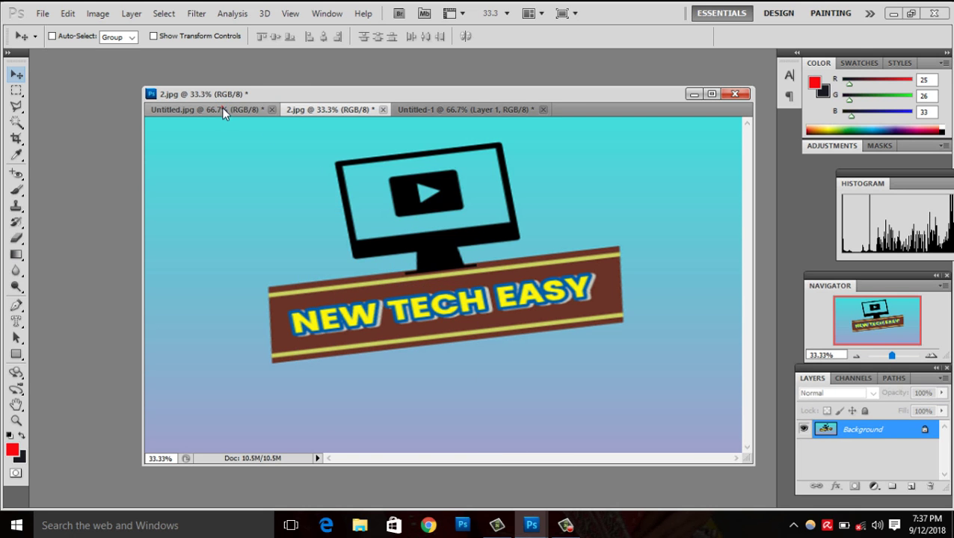
Bring the NEW TECH letters into 2.jpg below the banner, ready for free transform.
{"action": "left_click", "coordinate": [221, 109]}
{"action": "left_click_drag", "start_coordinate": [412, 280], "coordinate": [364, 114]}
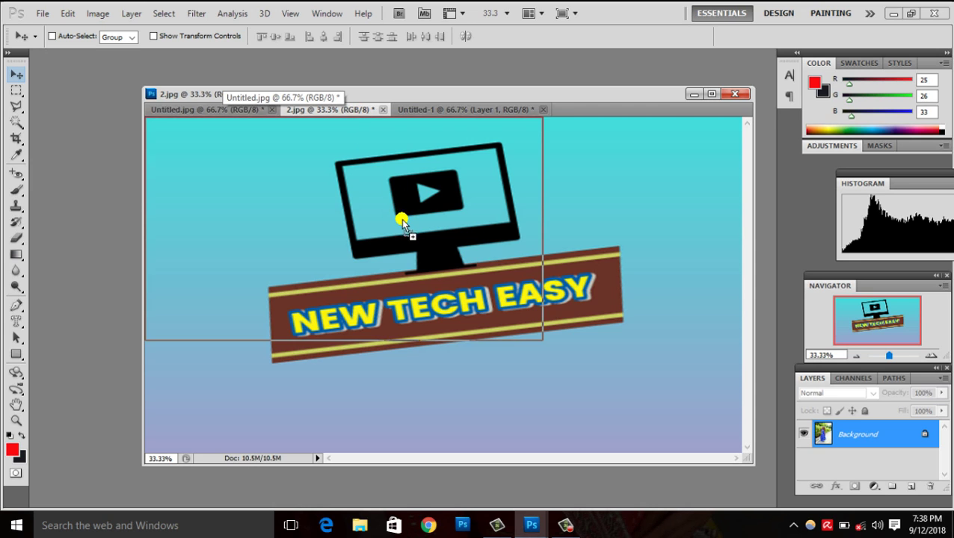
{"action": "mouse_move", "coordinate": [364, 114]}
{"action": "left_mouse_down"}
{"action": "mouse_move", "coordinate": [415, 269]}
{"action": "mouse_move", "coordinate": [421, 377]}
{"action": "left_mouse_up"}
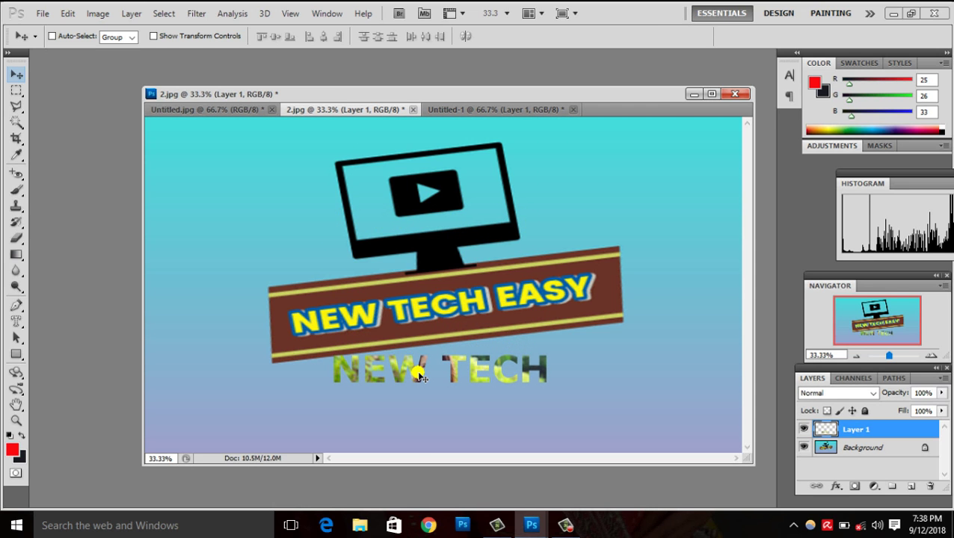
{"action": "key", "text": "ctrl+t"}
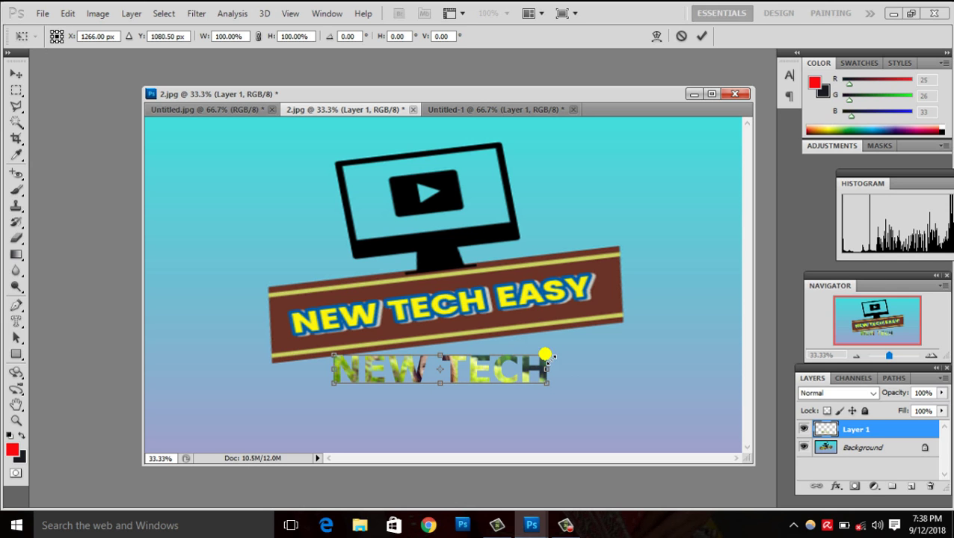
Enlarge the NEW TECH letters, tilt them about -7° parallel to the banner, and commit.
{"action": "left_click_drag", "start_coordinate": [546, 354], "coordinate": [546, 285]}
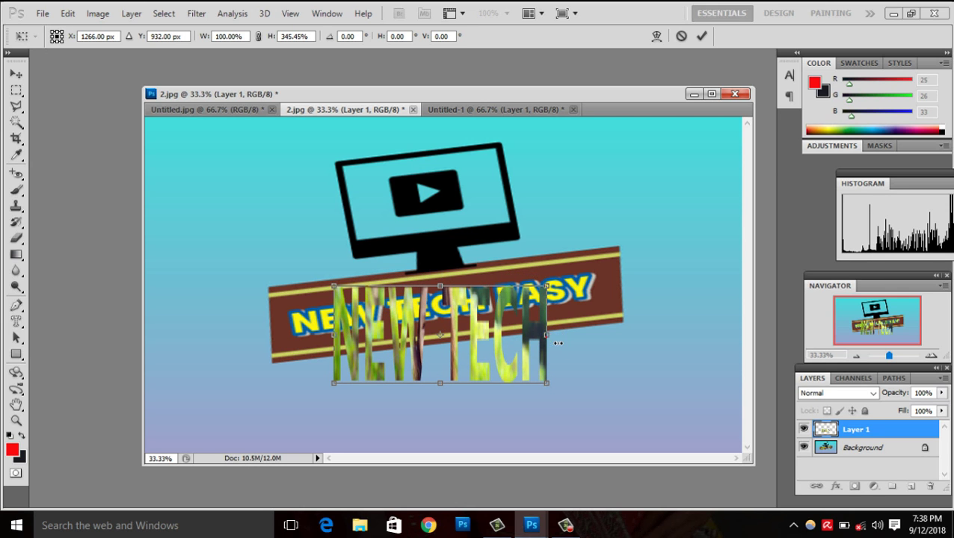
{"action": "left_click_drag", "start_coordinate": [552, 337], "coordinate": [655, 333]}
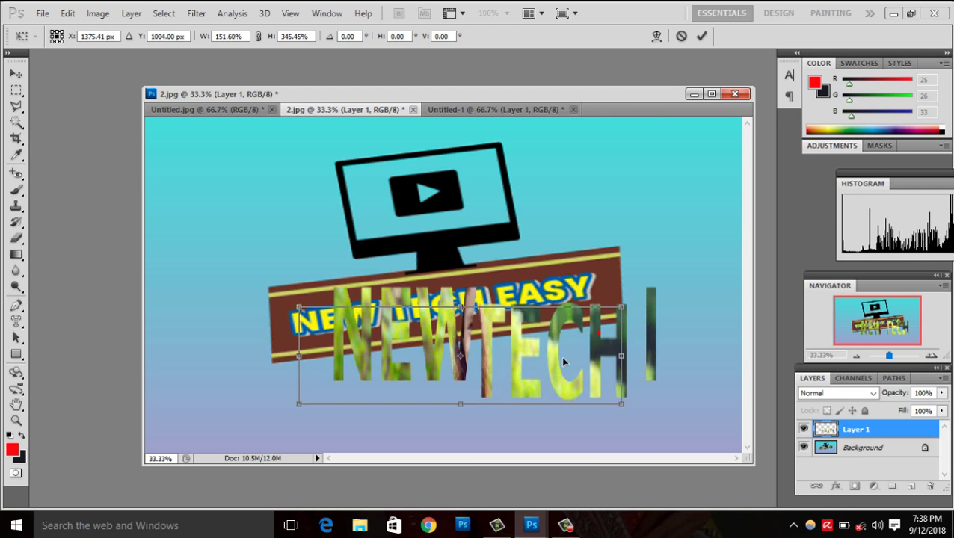
{"action": "left_click_drag", "start_coordinate": [620, 338], "coordinate": [577, 377]}
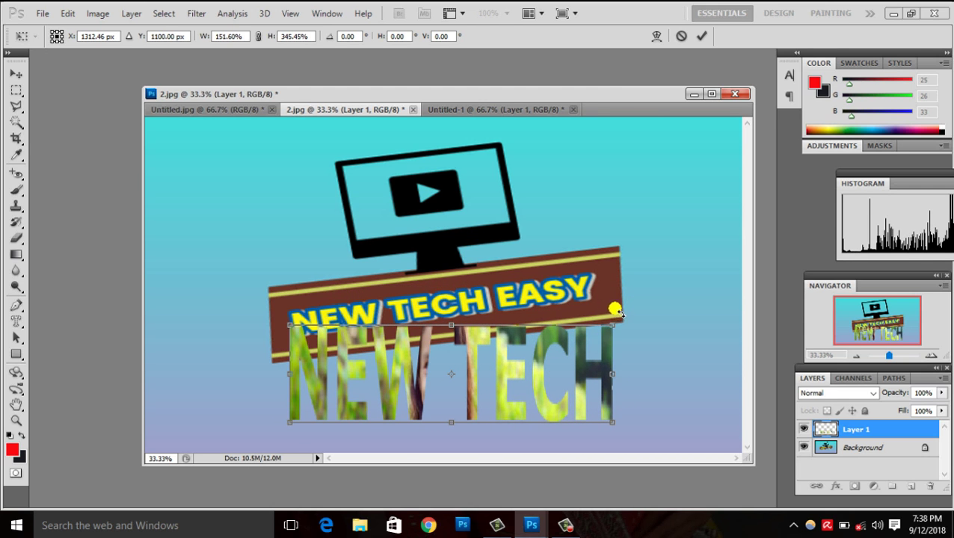
{"action": "left_click_drag", "start_coordinate": [610, 309], "coordinate": [605, 282]}
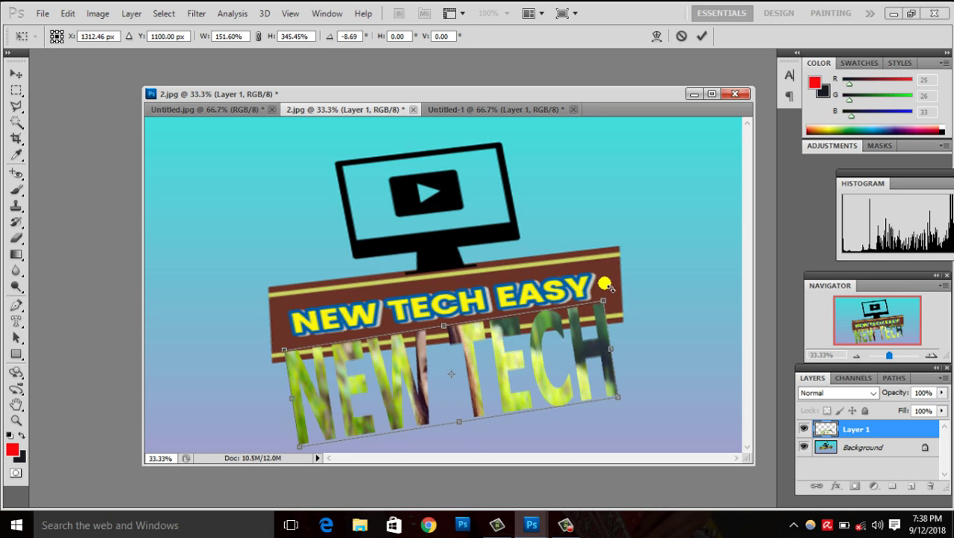
{"action": "left_click_drag", "start_coordinate": [469, 429], "coordinate": [454, 398]}
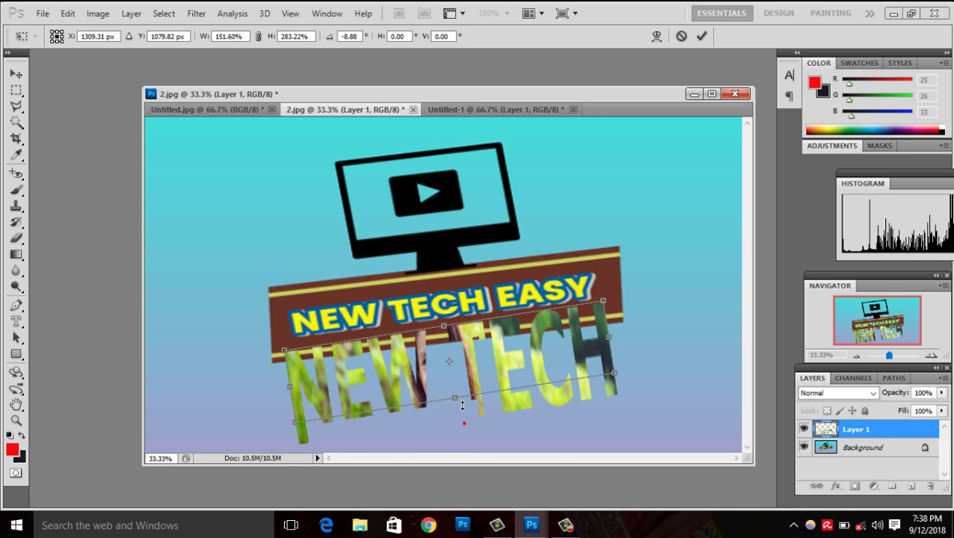
{"action": "left_click_drag", "start_coordinate": [451, 328], "coordinate": [455, 344]}
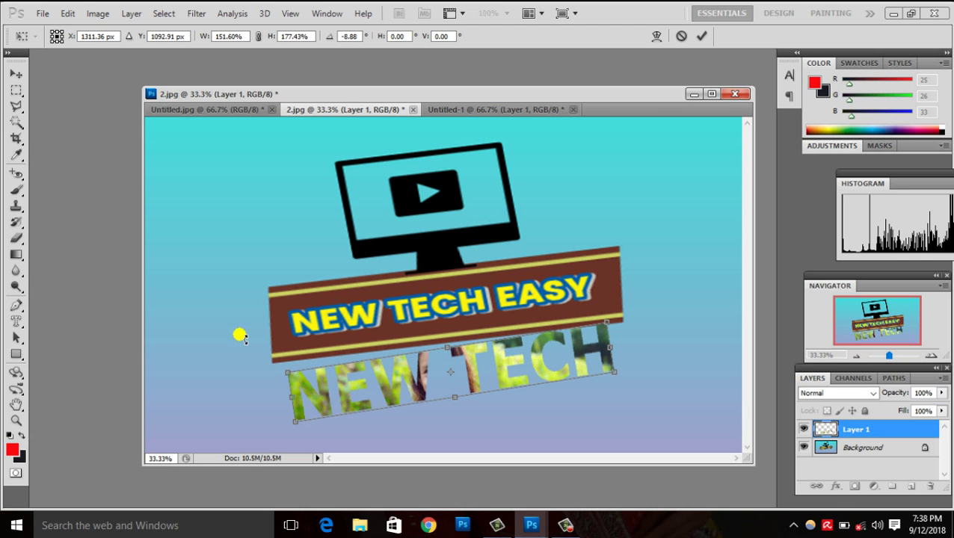
{"action": "left_click_drag", "start_coordinate": [245, 337], "coordinate": [249, 329]}
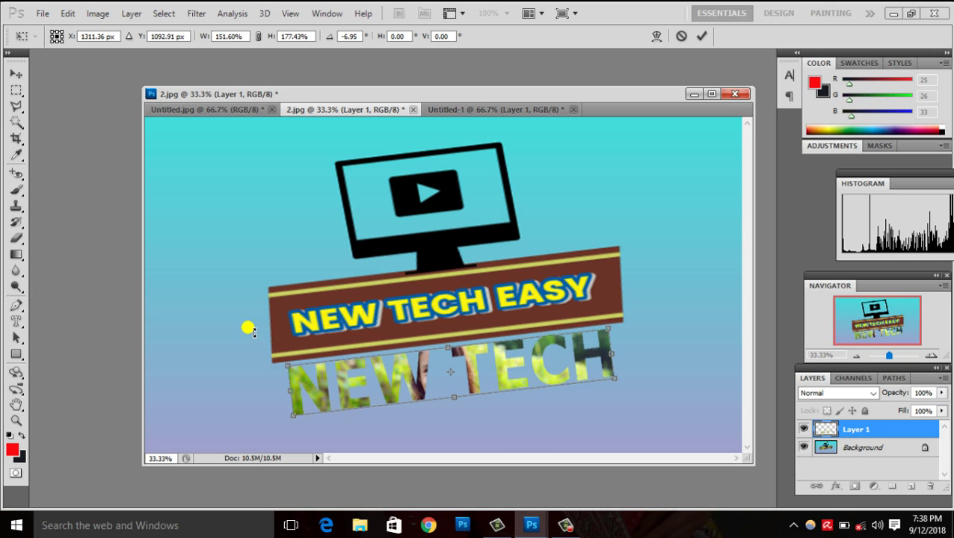
{"action": "left_click_drag", "start_coordinate": [518, 369], "coordinate": [515, 365]}
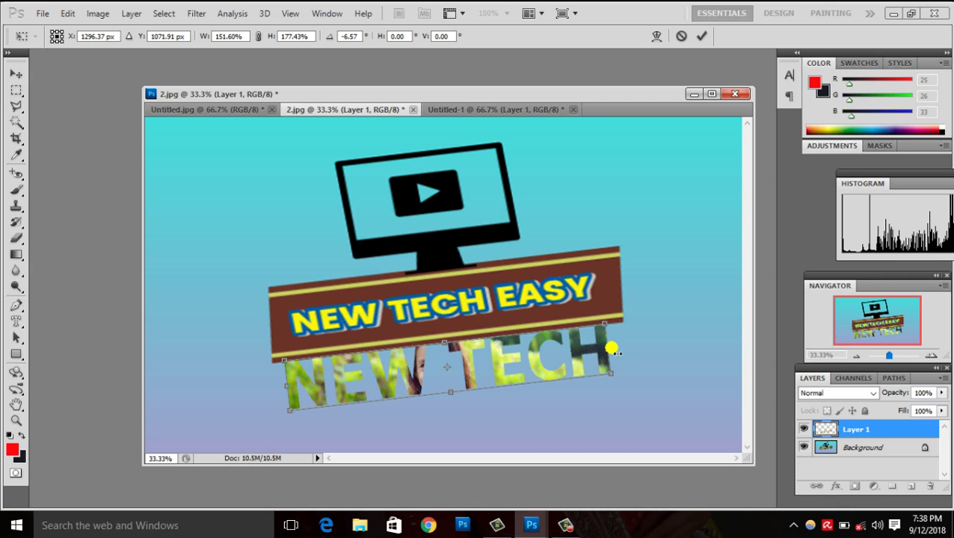
{"action": "key", "text": "Return"}
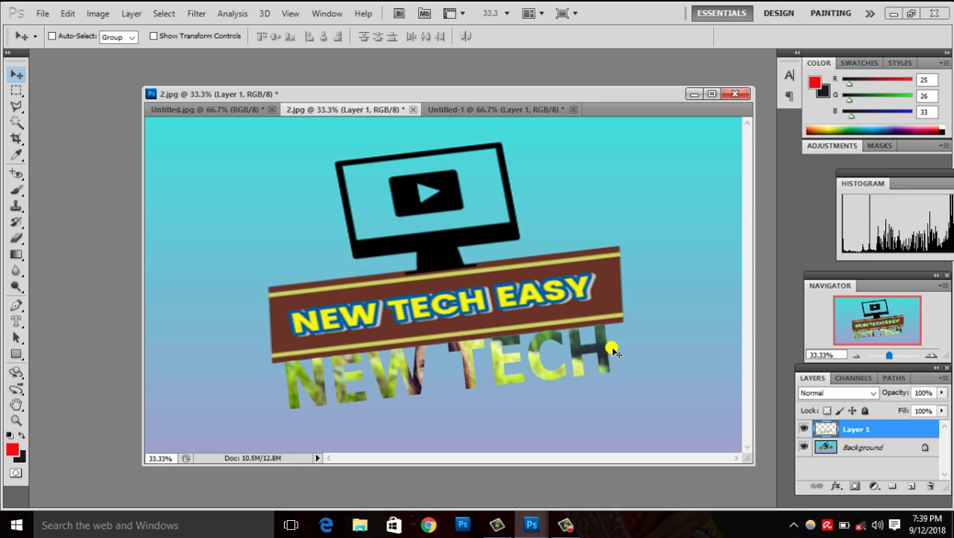
Make a vertical 'NEW' type mask on the girl photo and drag the letters left of the banner as Layer 2.
{"action": "left_click", "coordinate": [239, 110]}
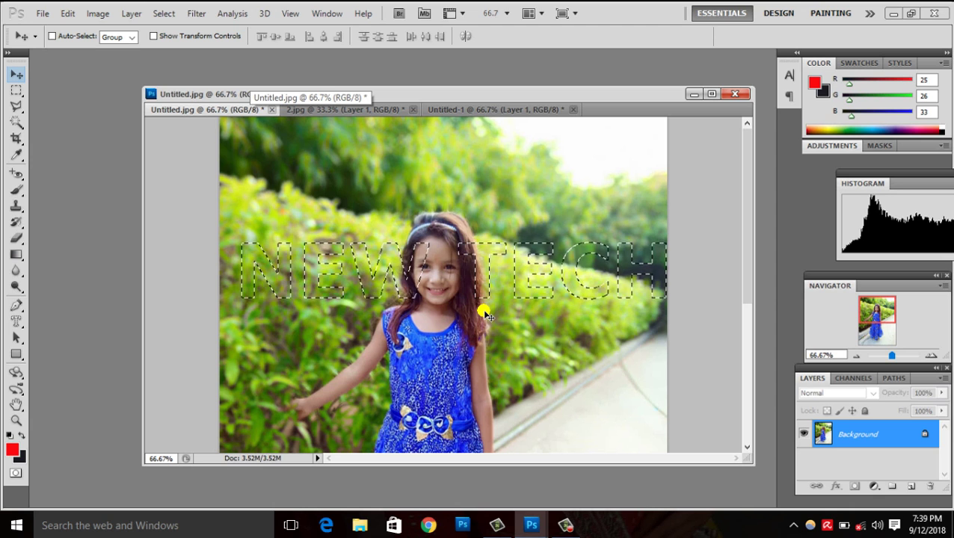
{"action": "key", "text": "ctrl+d"}
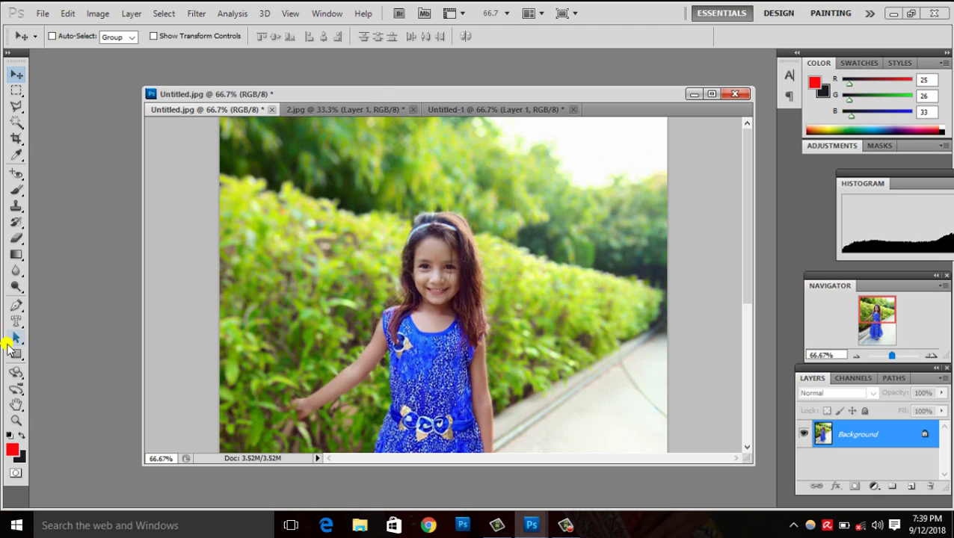
{"action": "left_click", "coordinate": [16, 321]}
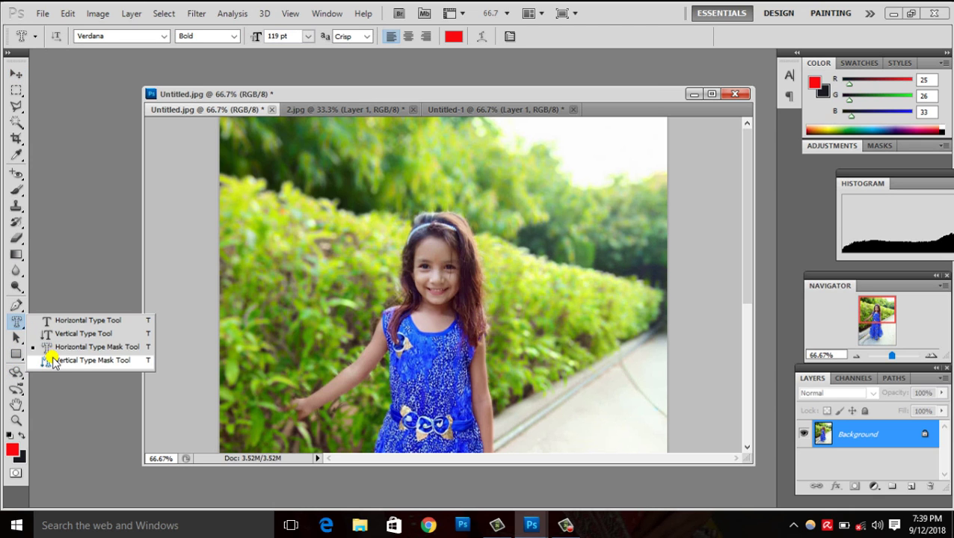
{"action": "left_click", "coordinate": [90, 360]}
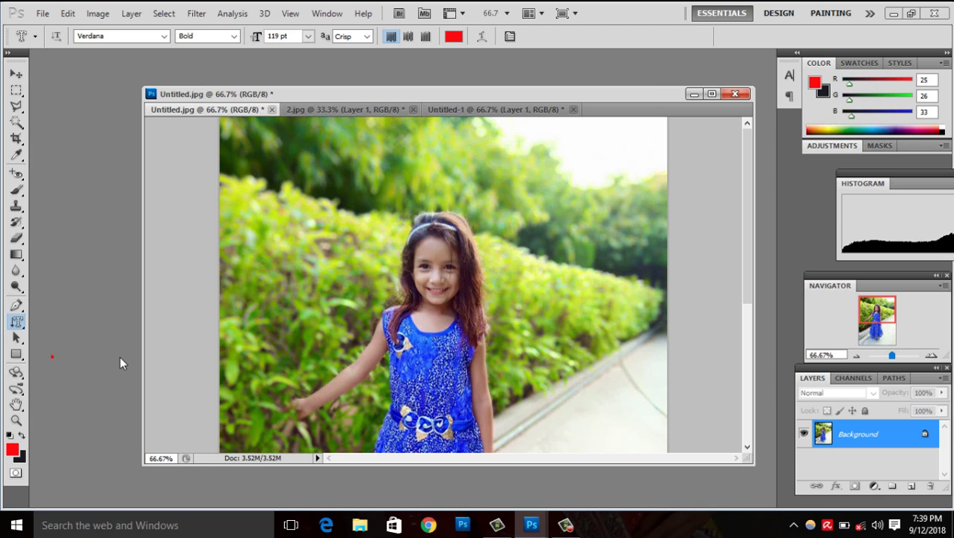
{"action": "left_click", "coordinate": [320, 160]}
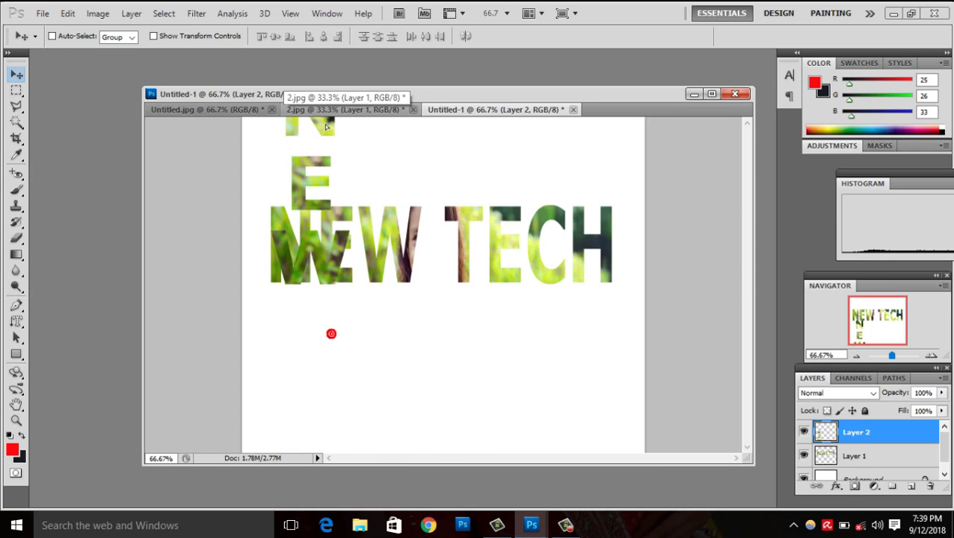
{"action": "mouse_move", "coordinate": [330, 334]}
{"action": "left_mouse_down"}
{"action": "mouse_move", "coordinate": [291, 247]}
{"action": "mouse_move", "coordinate": [232, 327]}
{"action": "mouse_move", "coordinate": [246, 334]}
{"action": "mouse_move", "coordinate": [256, 323]}
{"action": "left_mouse_up"}
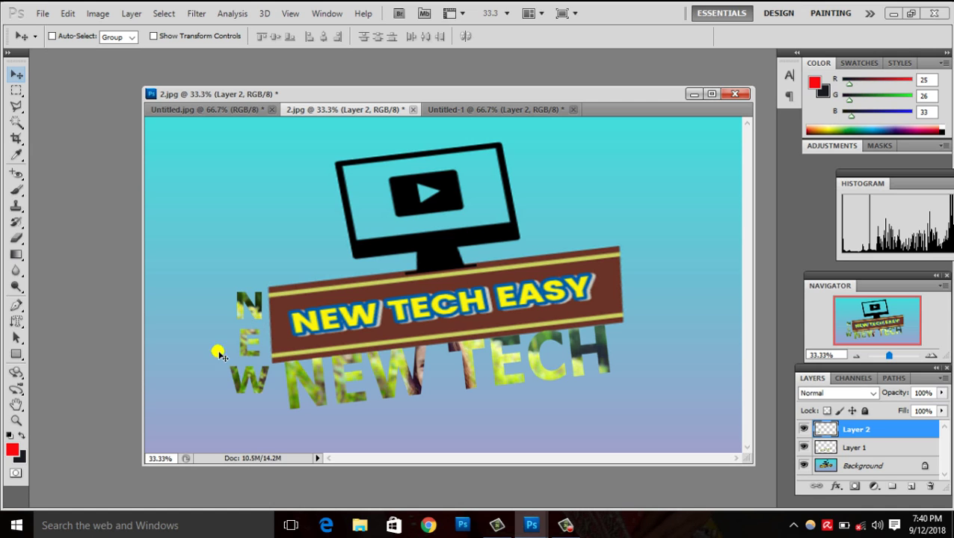
{"action": "left_click", "coordinate": [21, 338]}
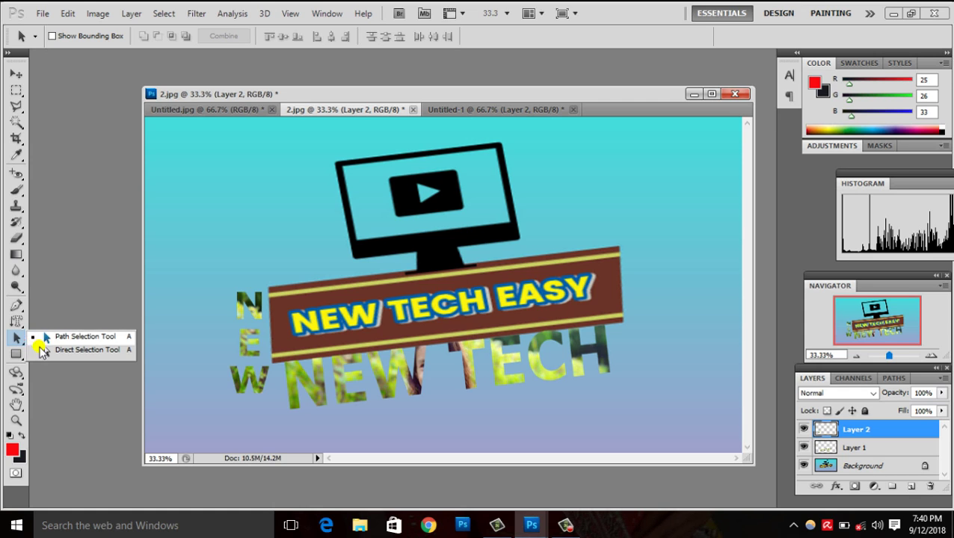
{"action": "left_click", "coordinate": [80, 398]}
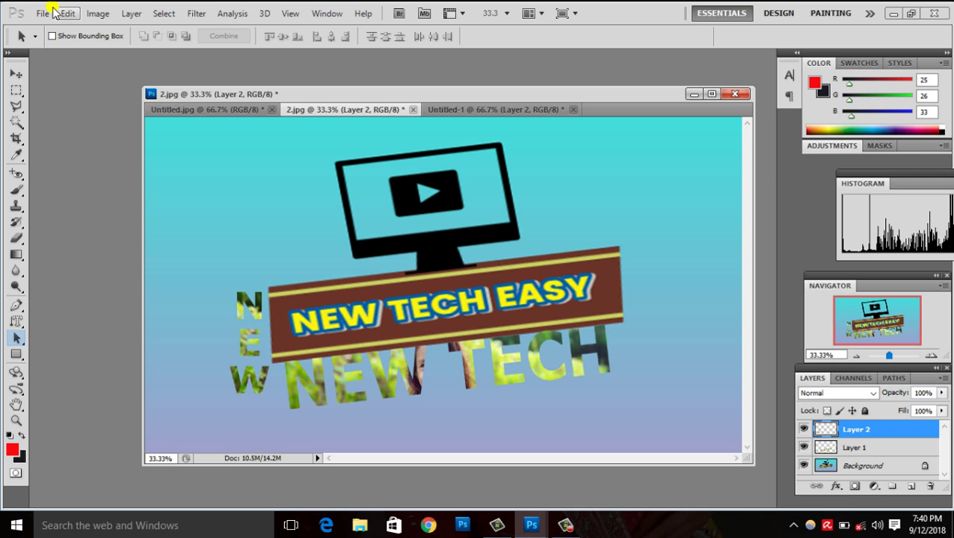
{"action": "left_click", "coordinate": [43, 14]}
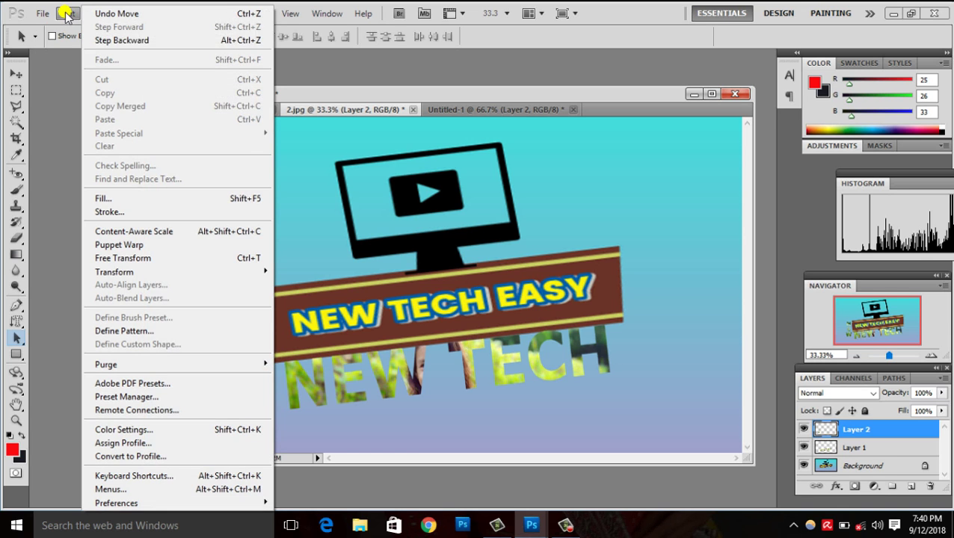
{"action": "mouse_move", "coordinate": [68, 13]}
{"action": "left_click", "coordinate": [68, 135]}
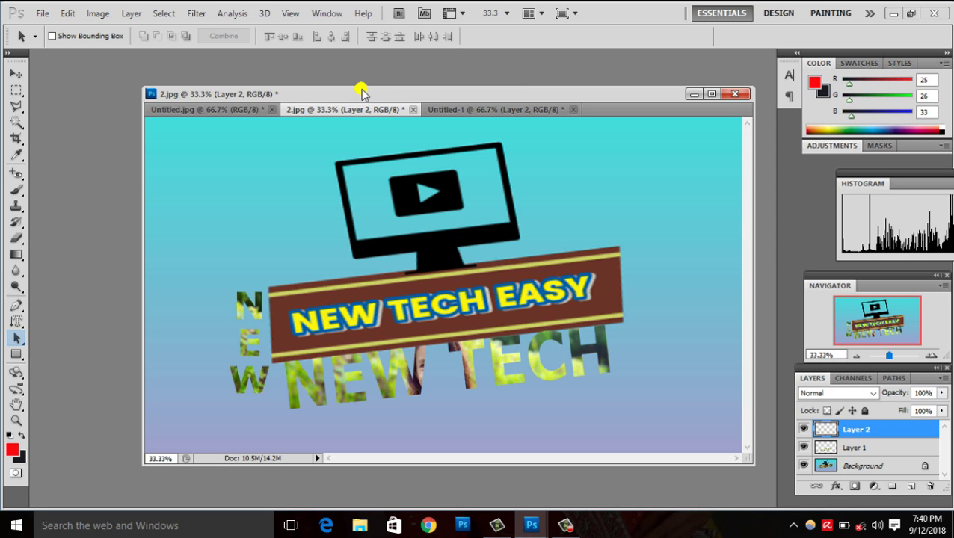
{"action": "key", "text": "ctrl+shift+s"}
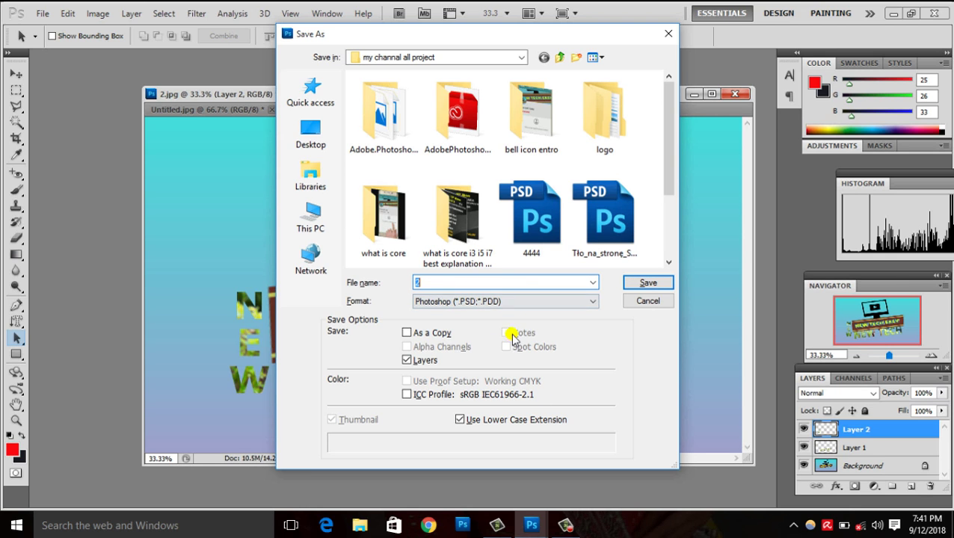
{"action": "left_click", "coordinate": [503, 303]}
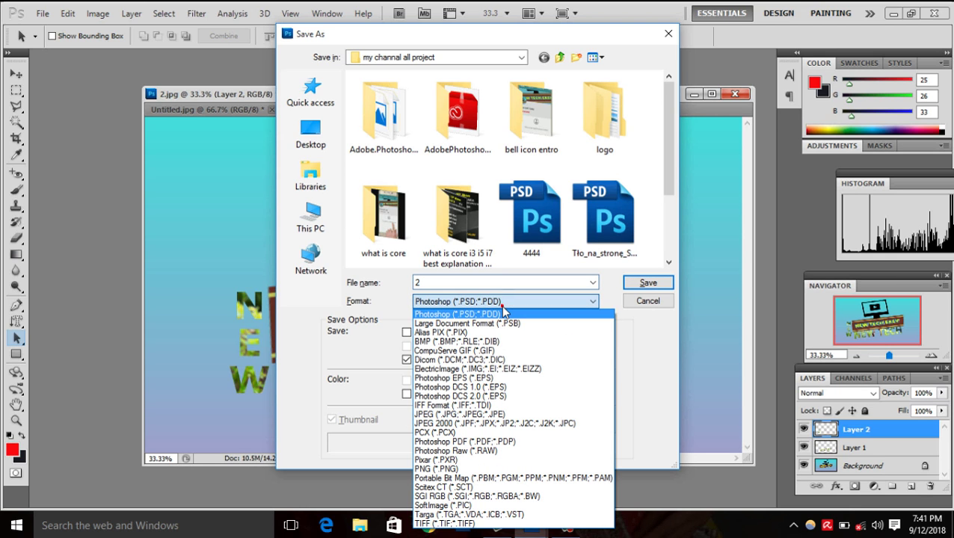
{"action": "left_click", "coordinate": [491, 416]}
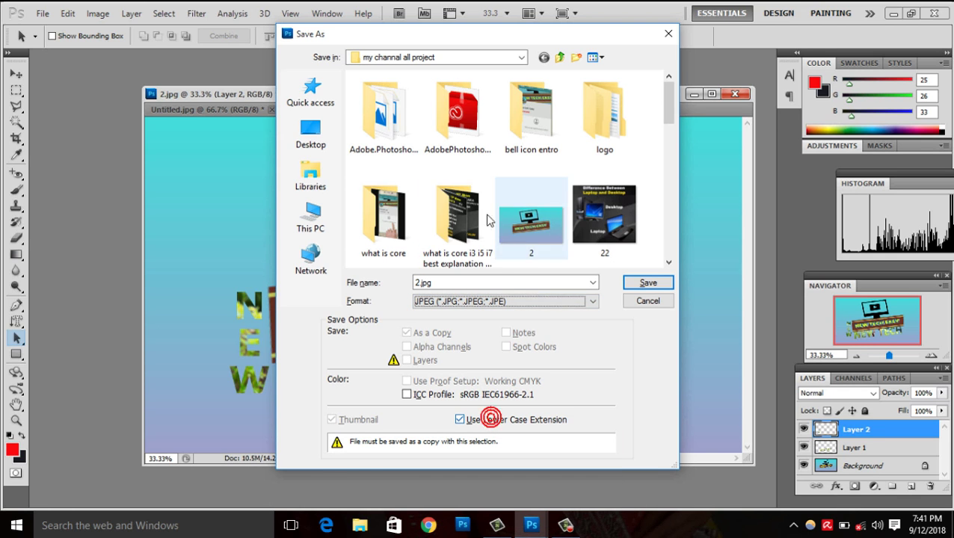
{"action": "left_click", "coordinate": [519, 302]}
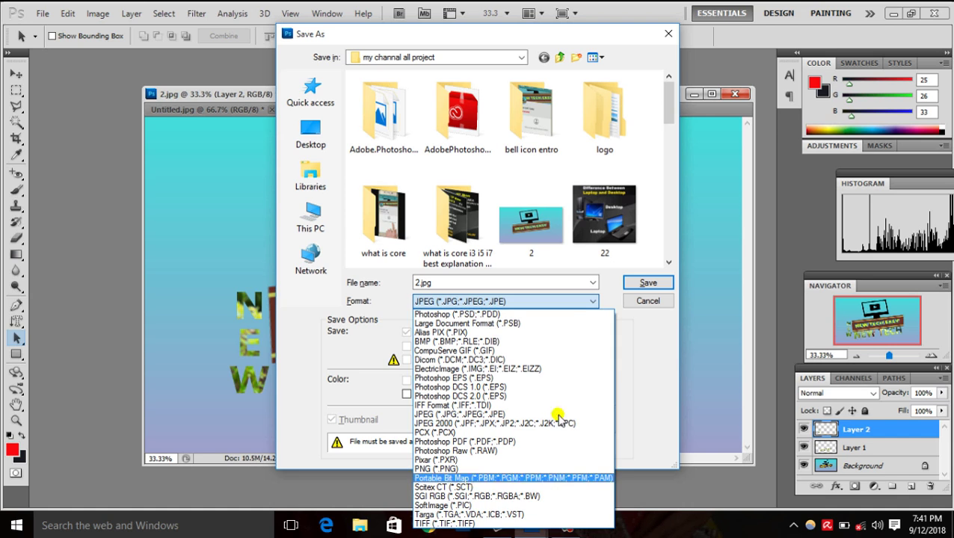
{"action": "left_click", "coordinate": [672, 302]}
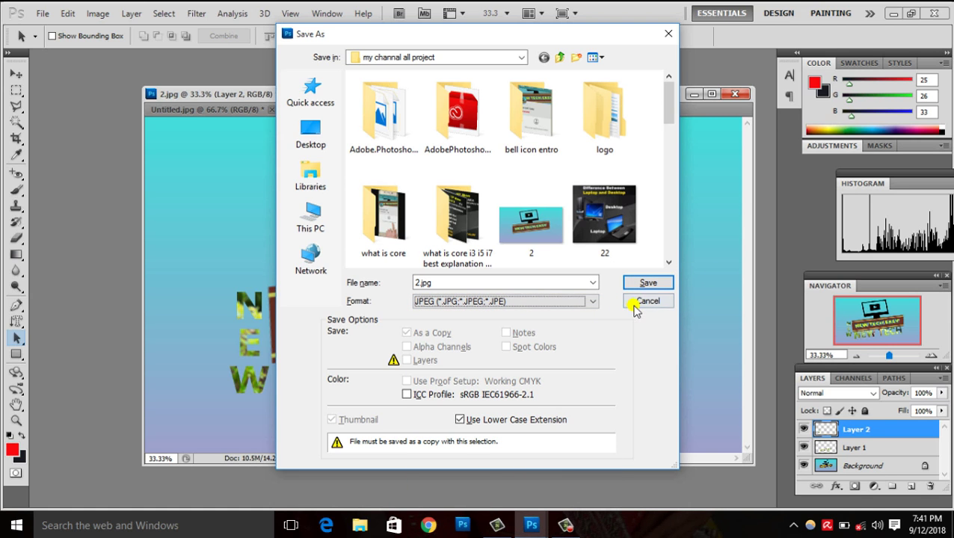
{"action": "left_click", "coordinate": [637, 304]}
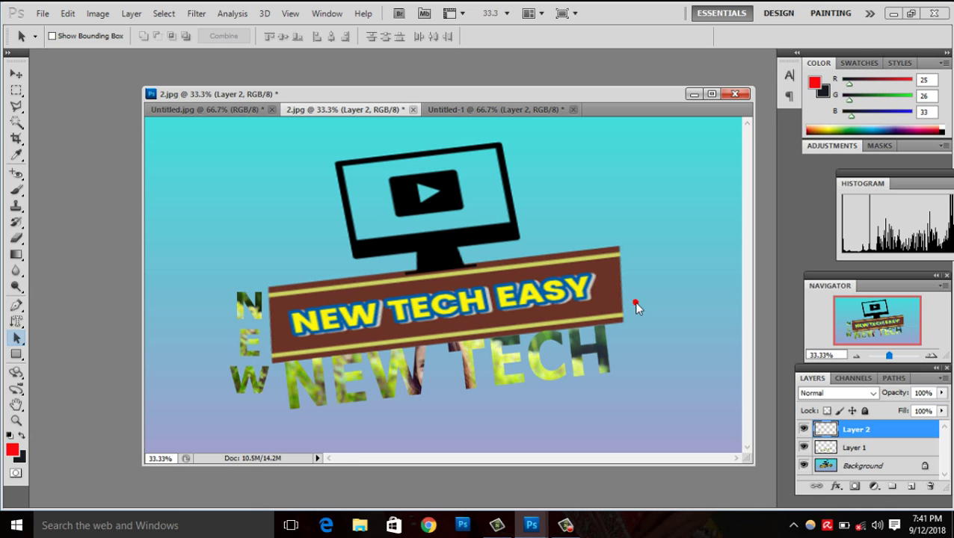